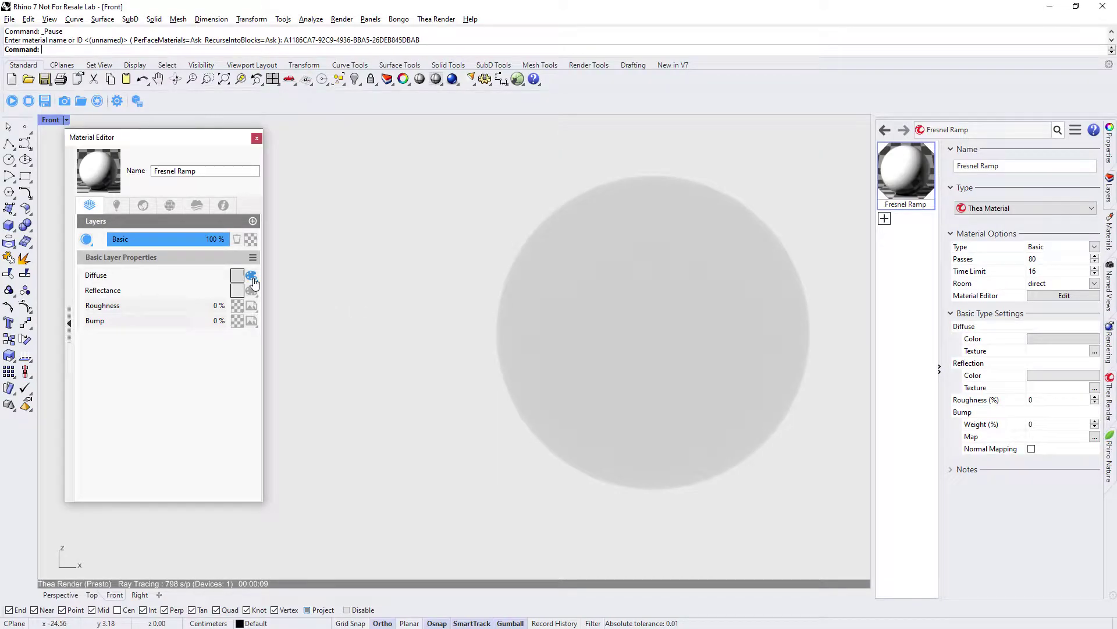
- Make the diffuse a Fresnel Ramp procedural with an index of refraction of 1.24
click(255, 283)
click(291, 329)
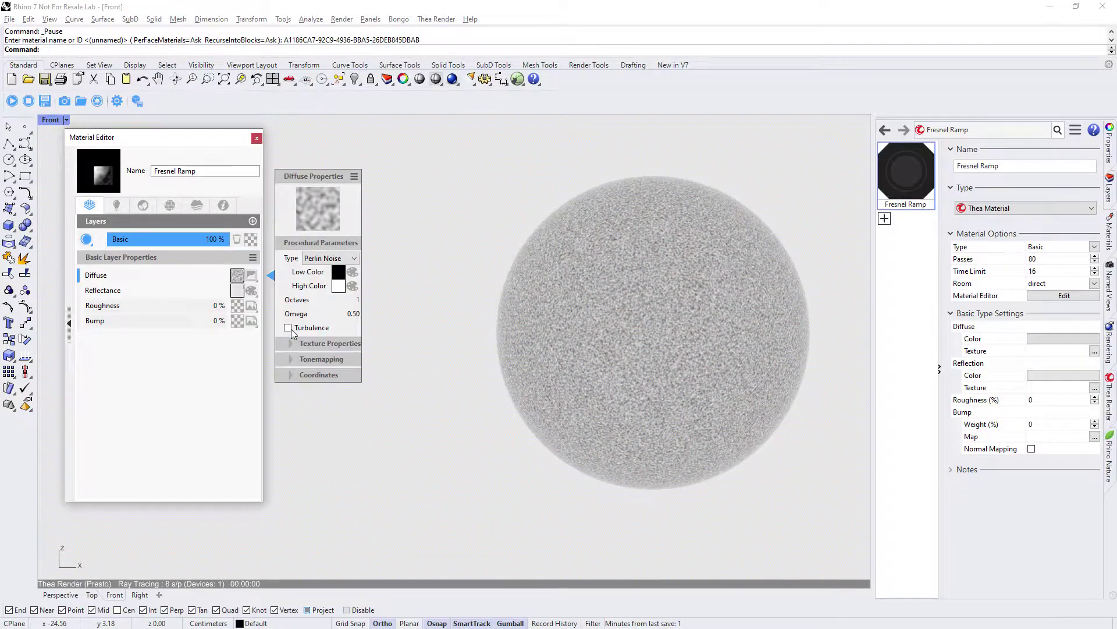
click(329, 258)
click(336, 331)
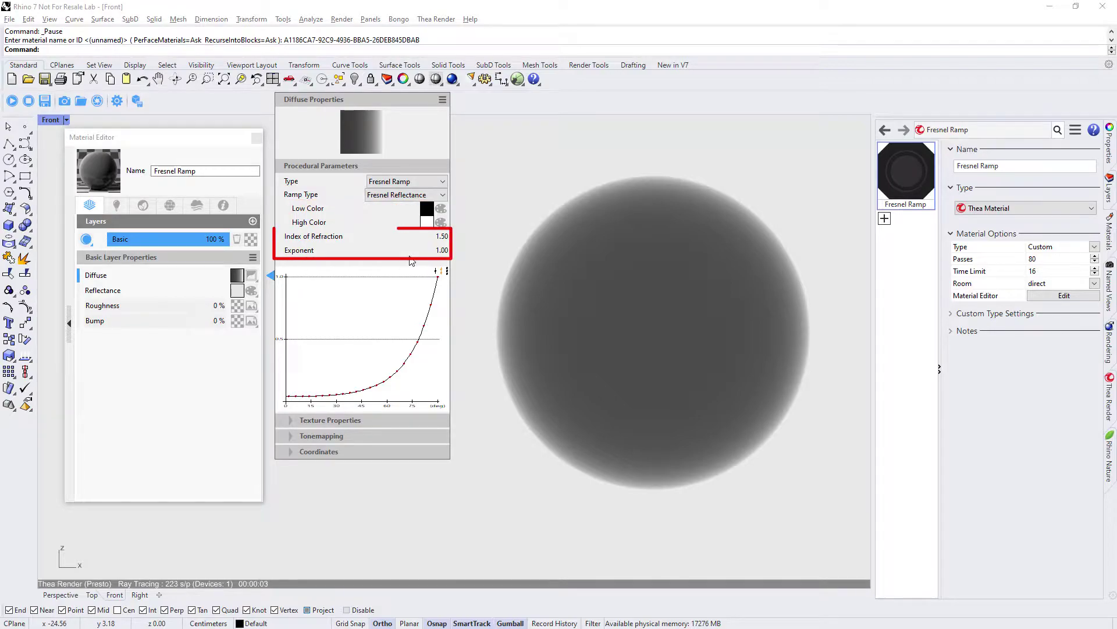
mouse_move(442, 243)
mouse_down()
mouse_move(411, 246)
mouse_move(438, 244)
mouse_up()
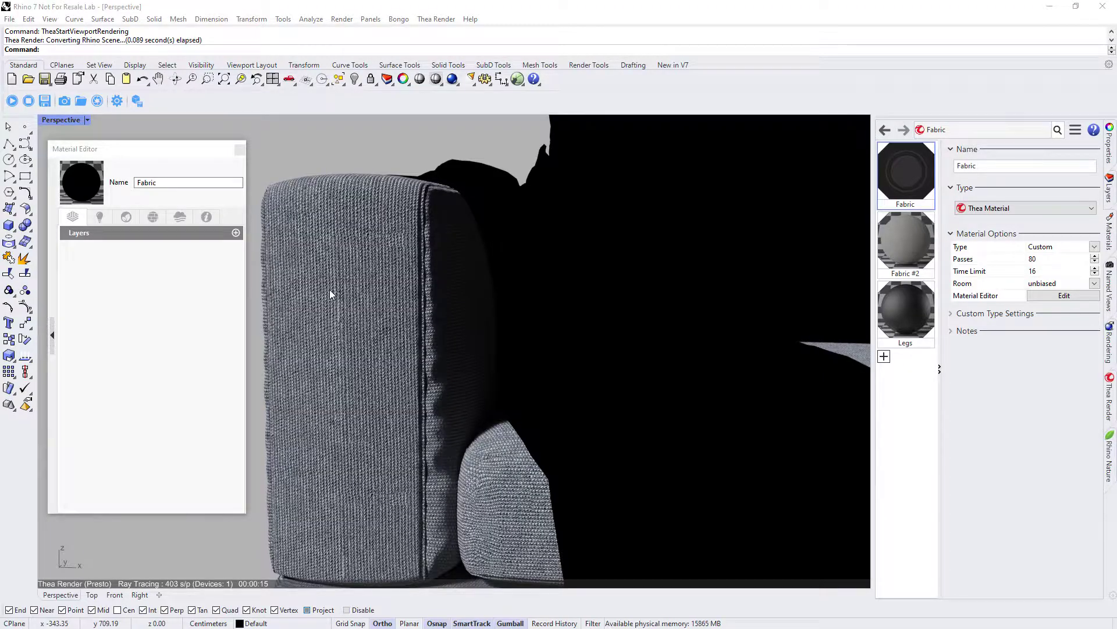
- Add a Basic layer to Fabric with the red fabric image as its diffuse bitmap
click(237, 234)
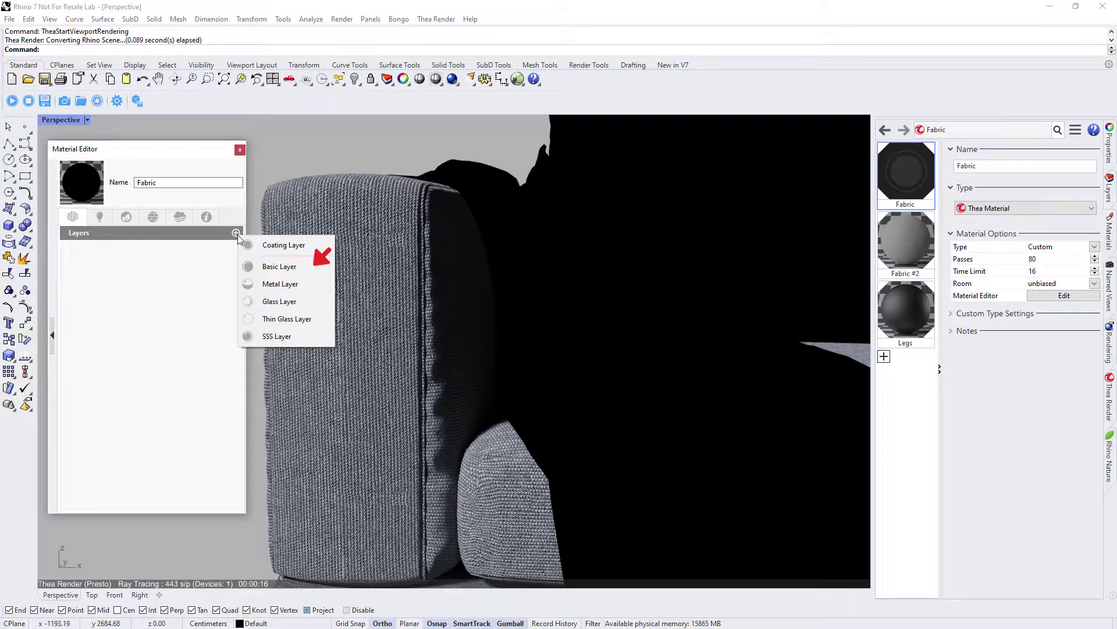
click(263, 266)
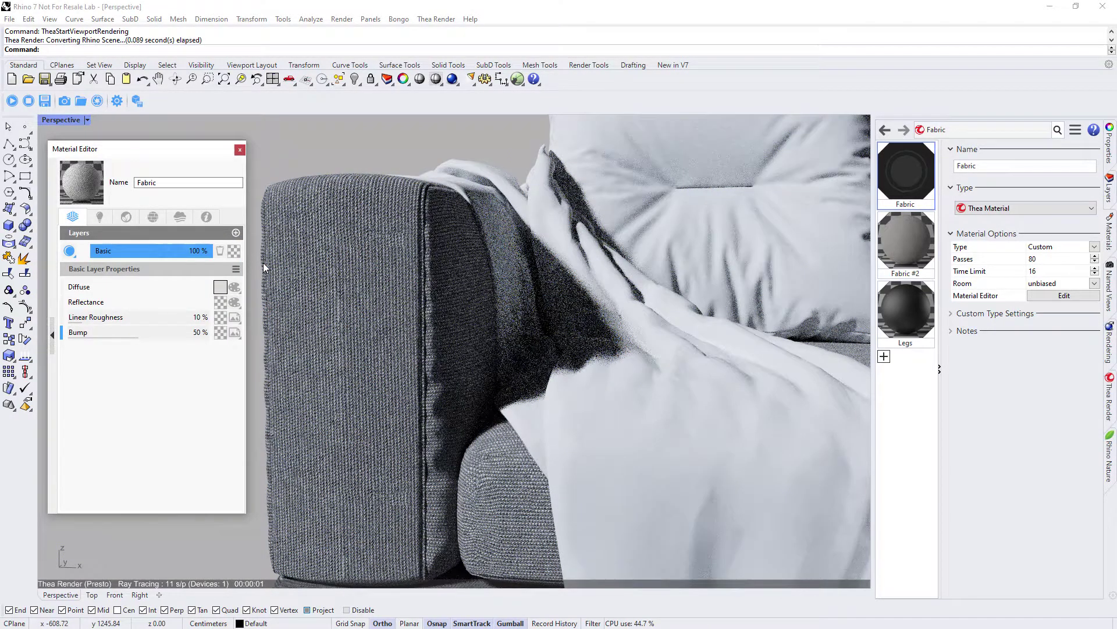
click(234, 287)
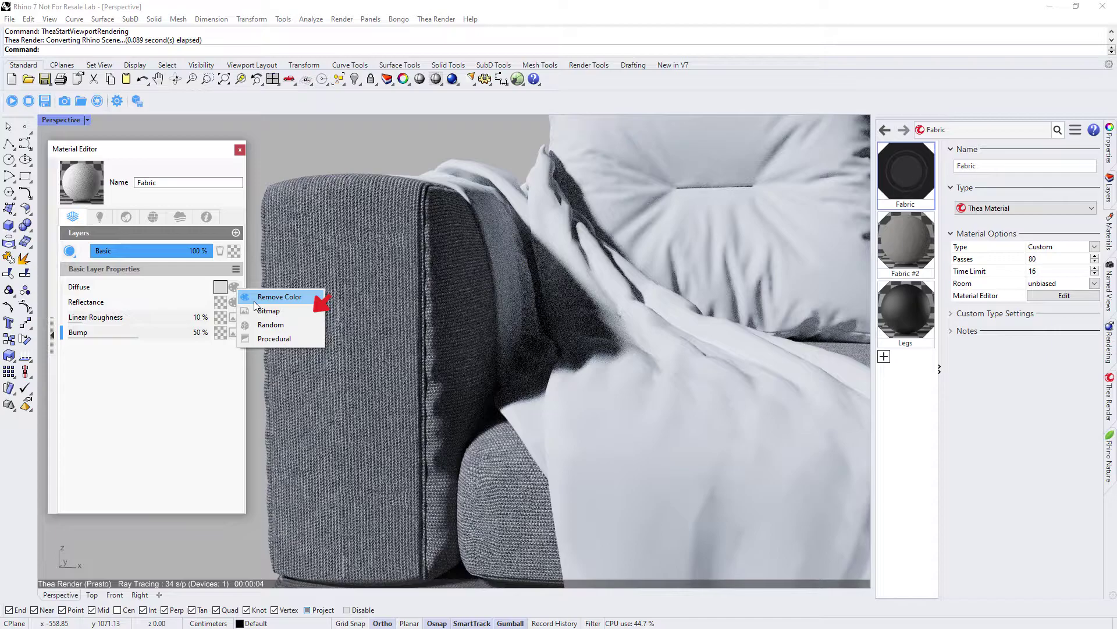
click(260, 310)
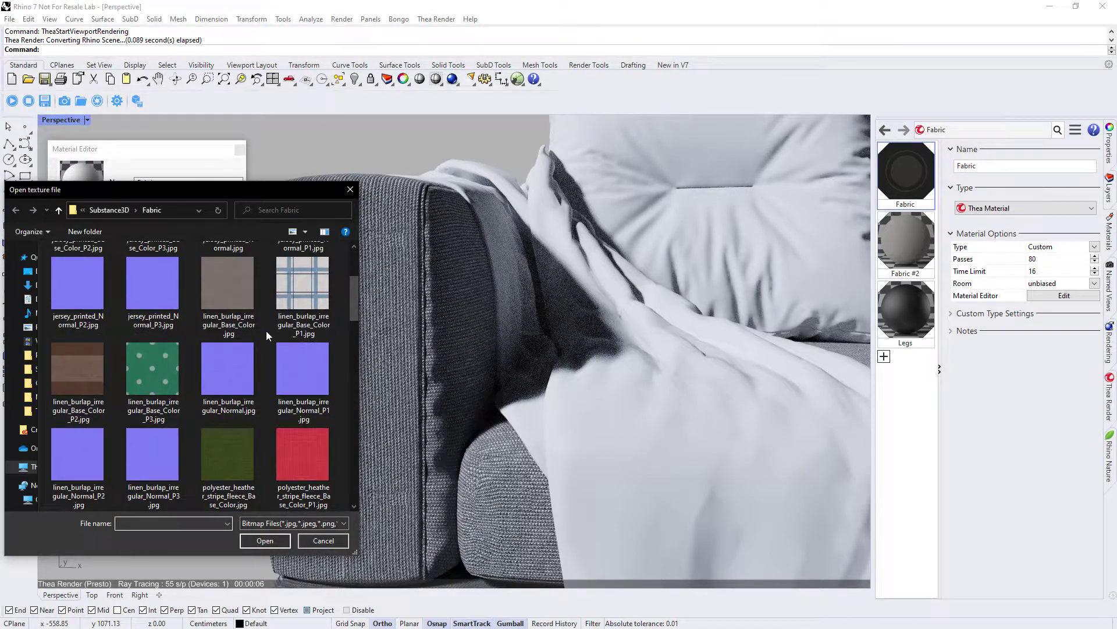
scroll(285, 337, down, 3)
double_click(302, 303)
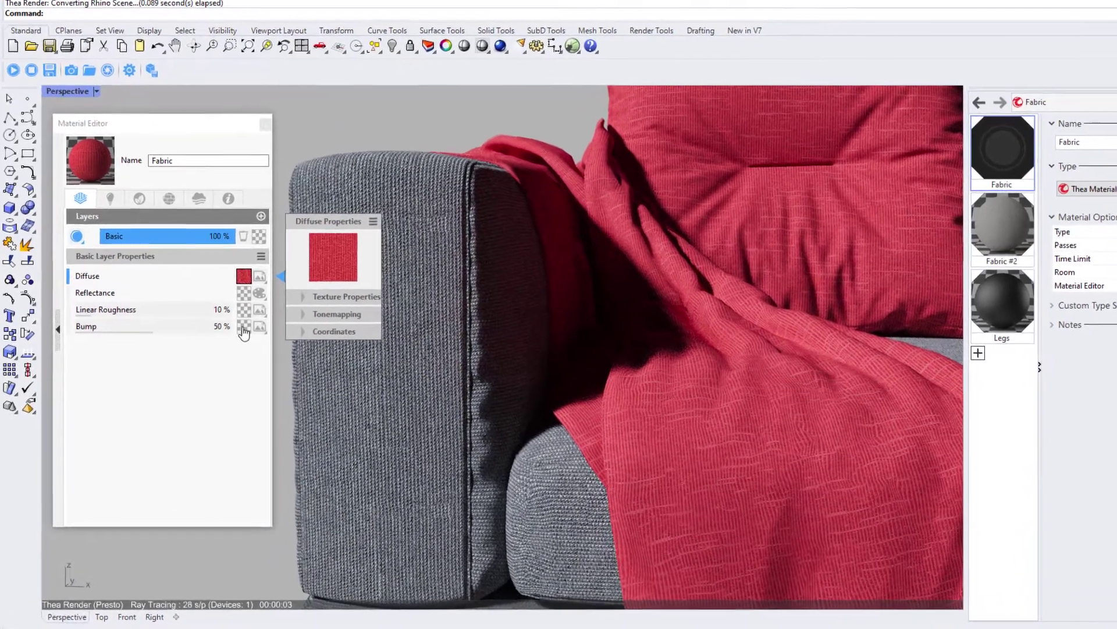
- Load polyester_heather_stripe_fleece_Normal_P1.jpg as the bump texture, set to Normal Map (OpenGL)
click(235, 332)
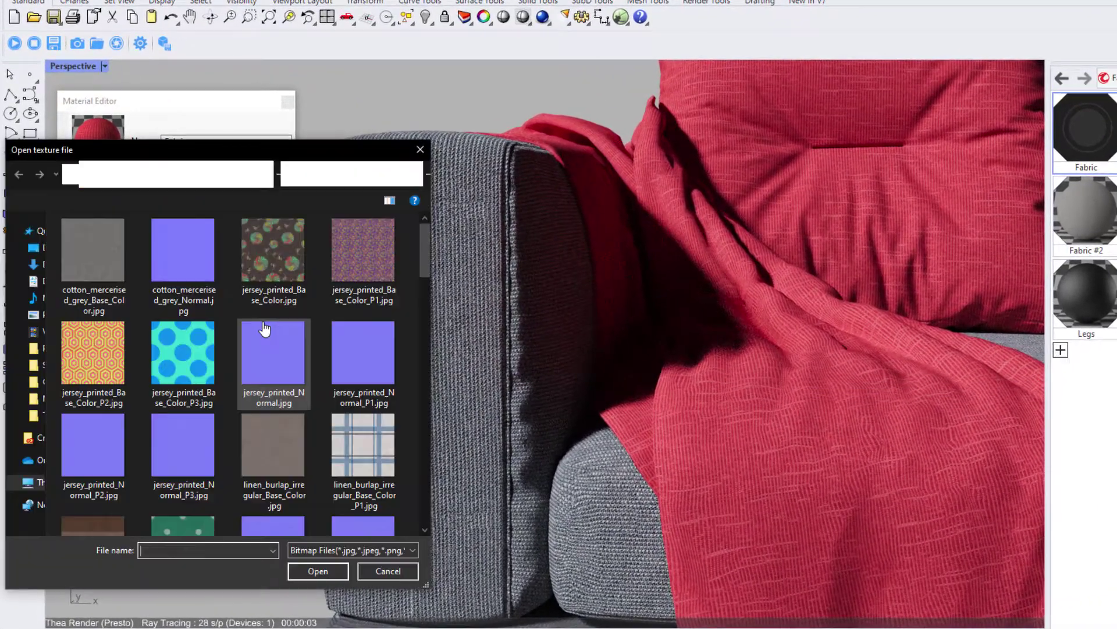
scroll(263, 324, down, 5)
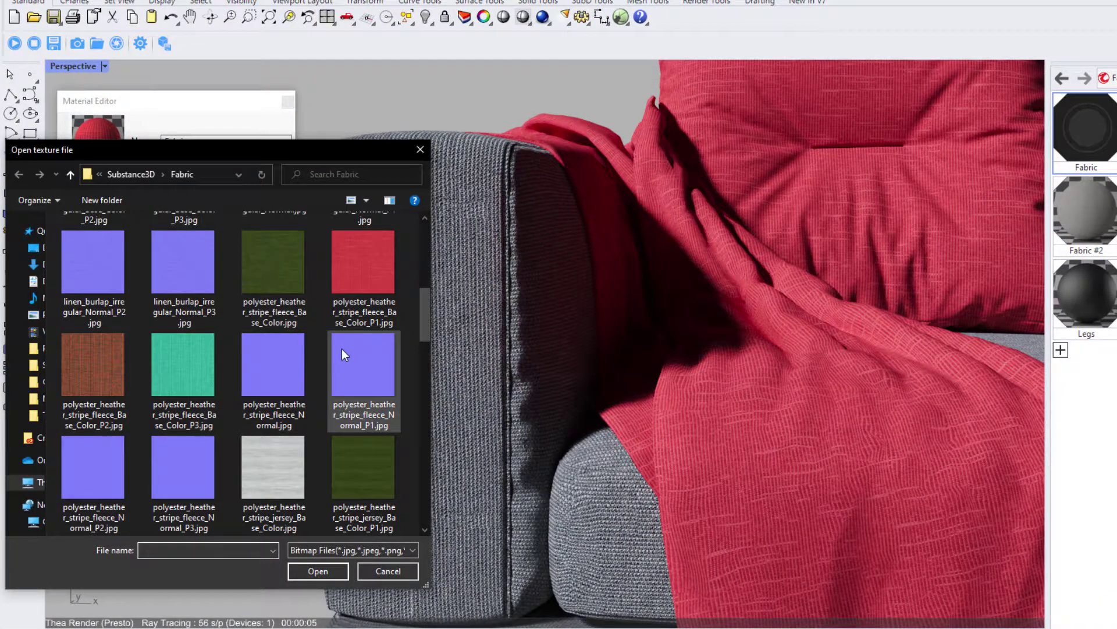
double_click(341, 348)
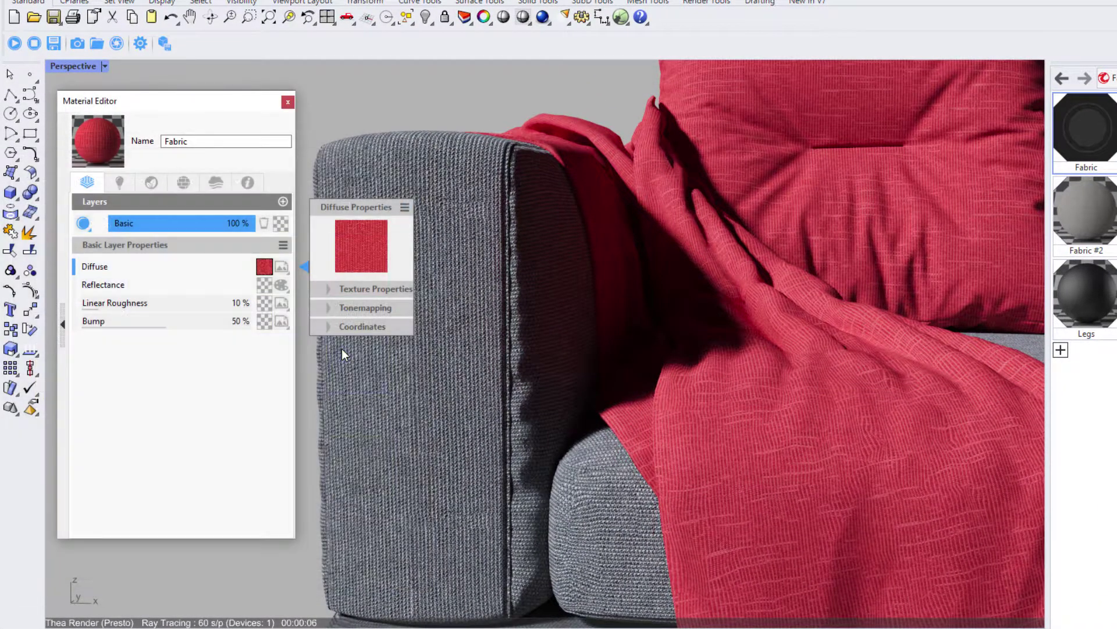
click(284, 325)
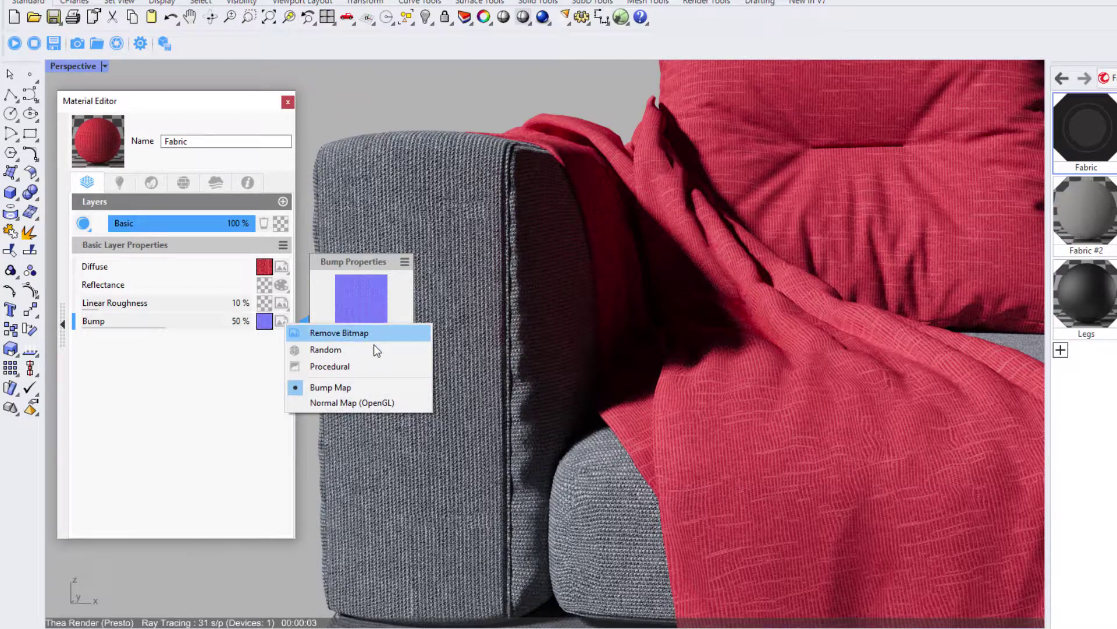
click(372, 403)
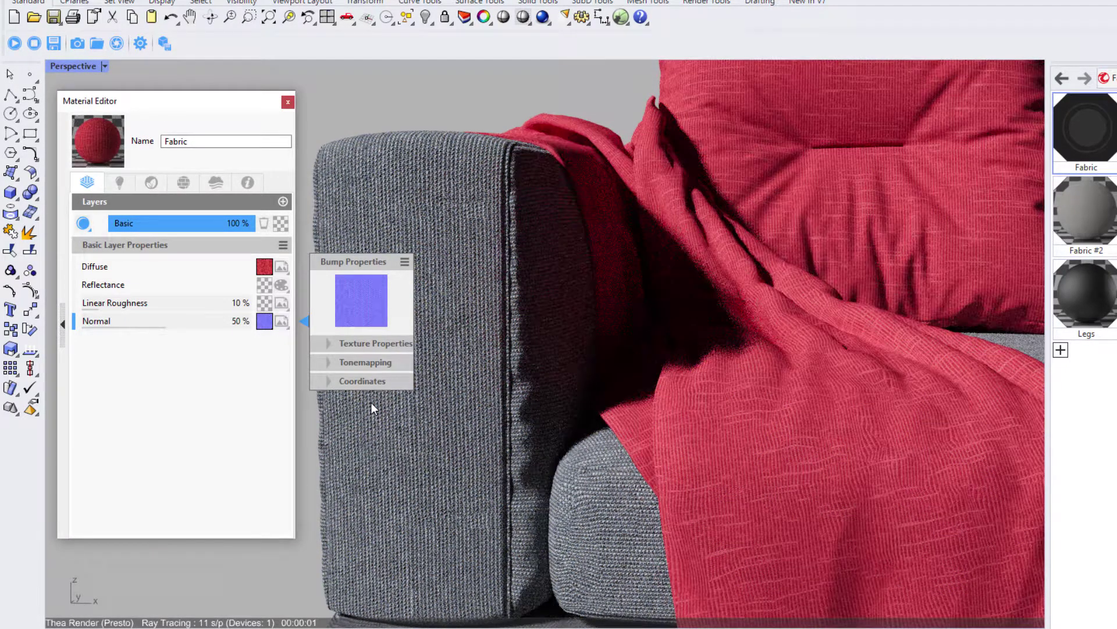
- Mix a Fresnel Ramp procedural layer into Fabric's diffuse above the red texture
click(233, 266)
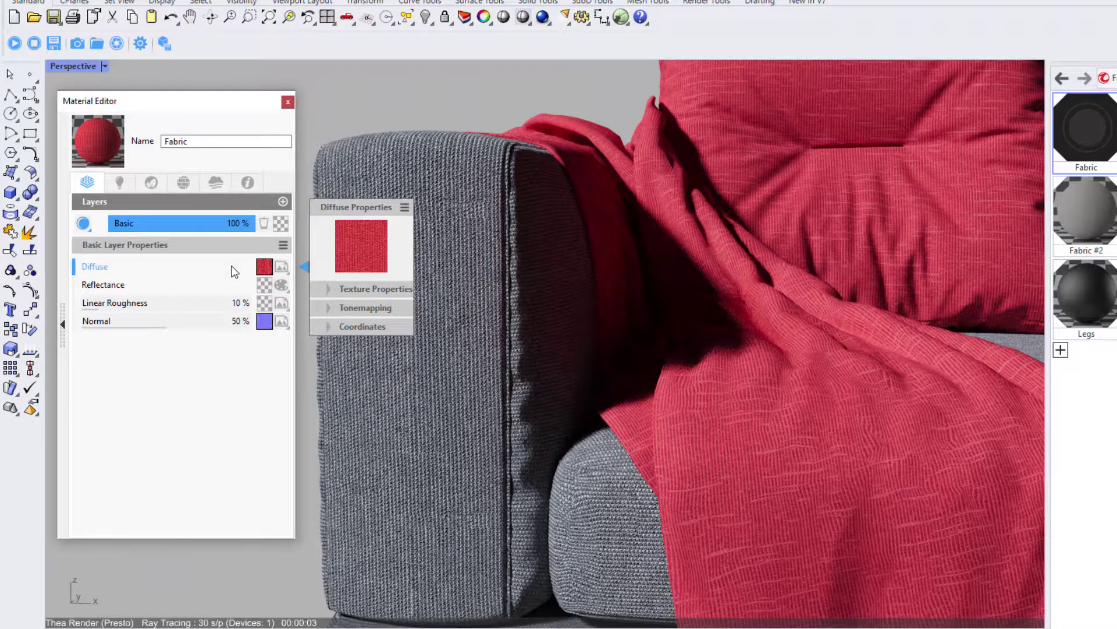
click(404, 207)
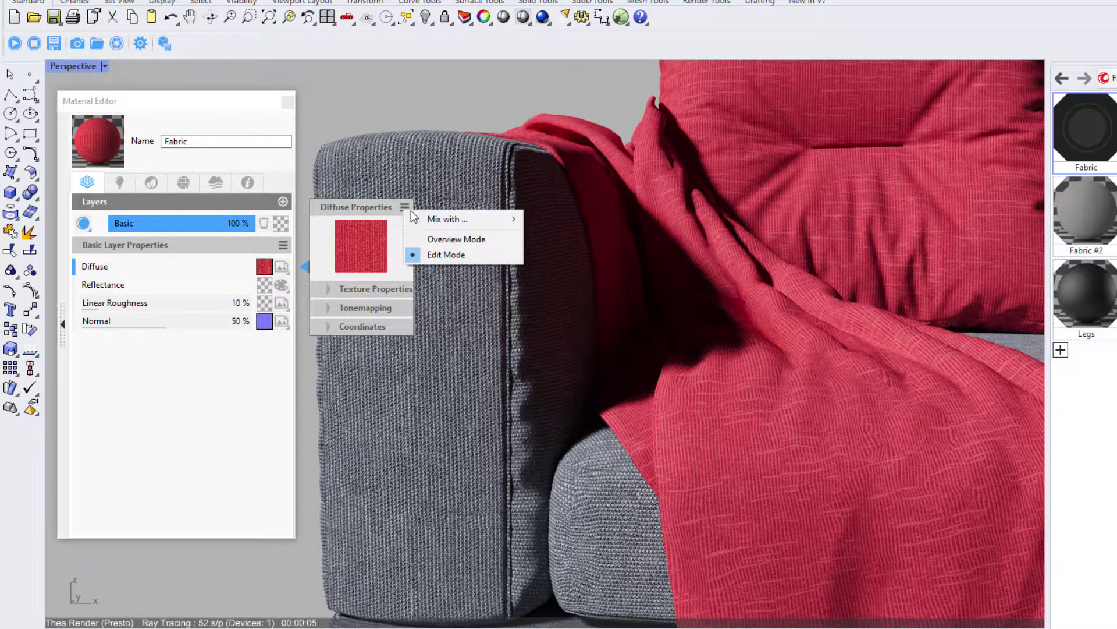
mouse_move(475, 221)
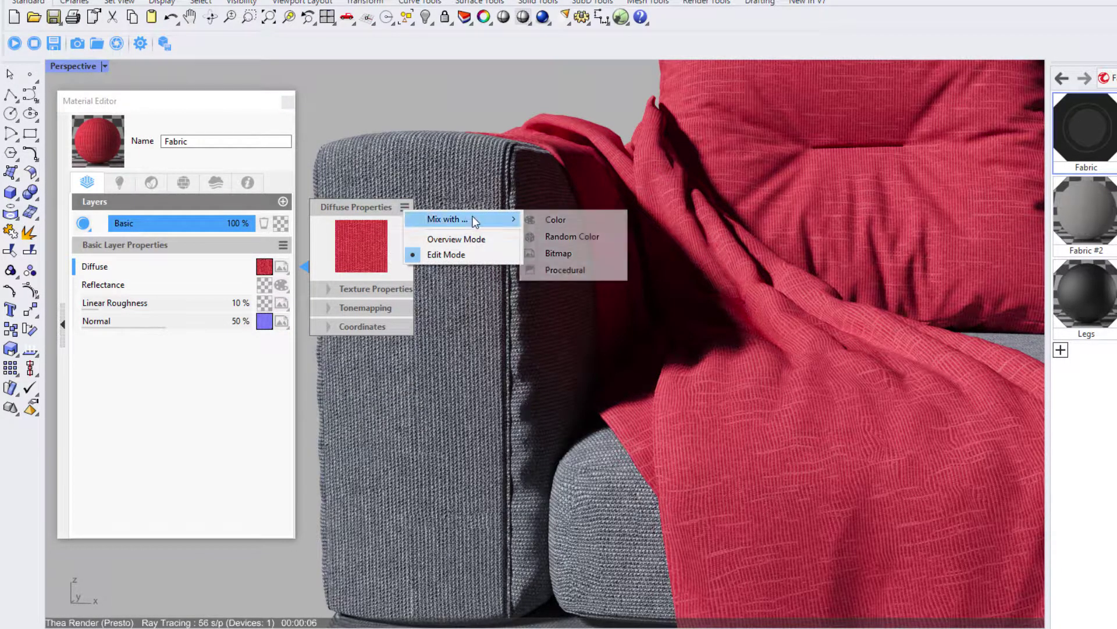
click(568, 272)
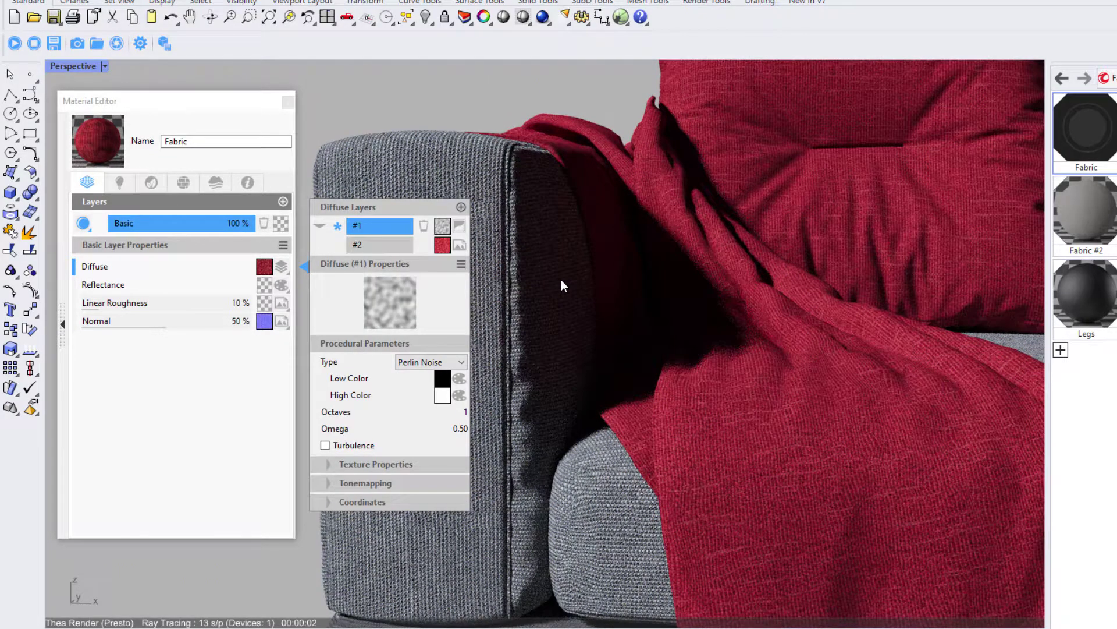
click(464, 362)
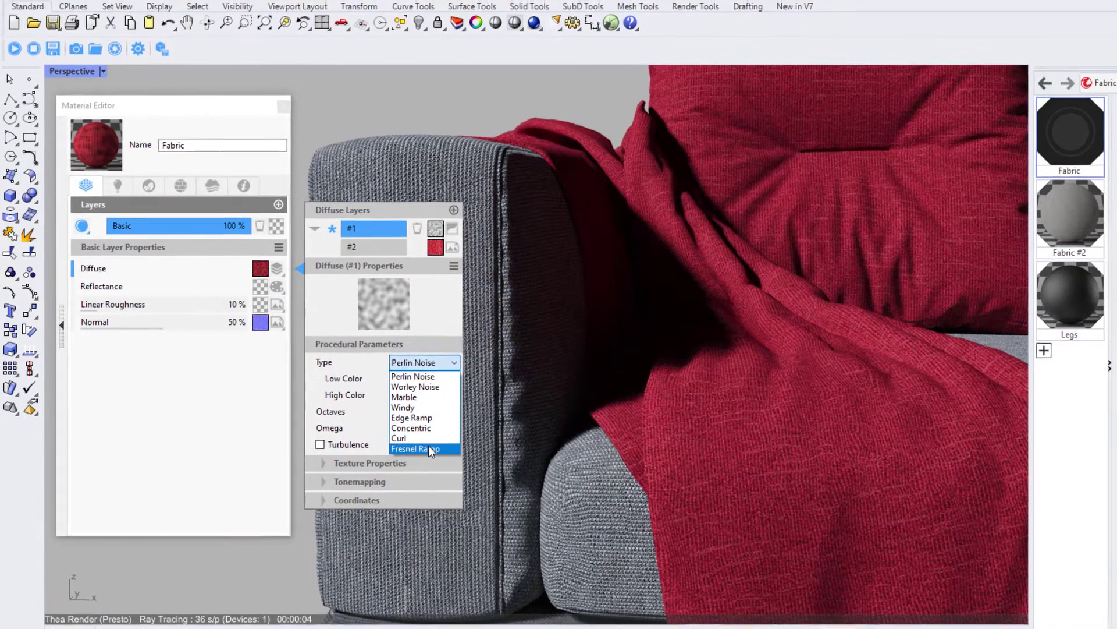
click(428, 448)
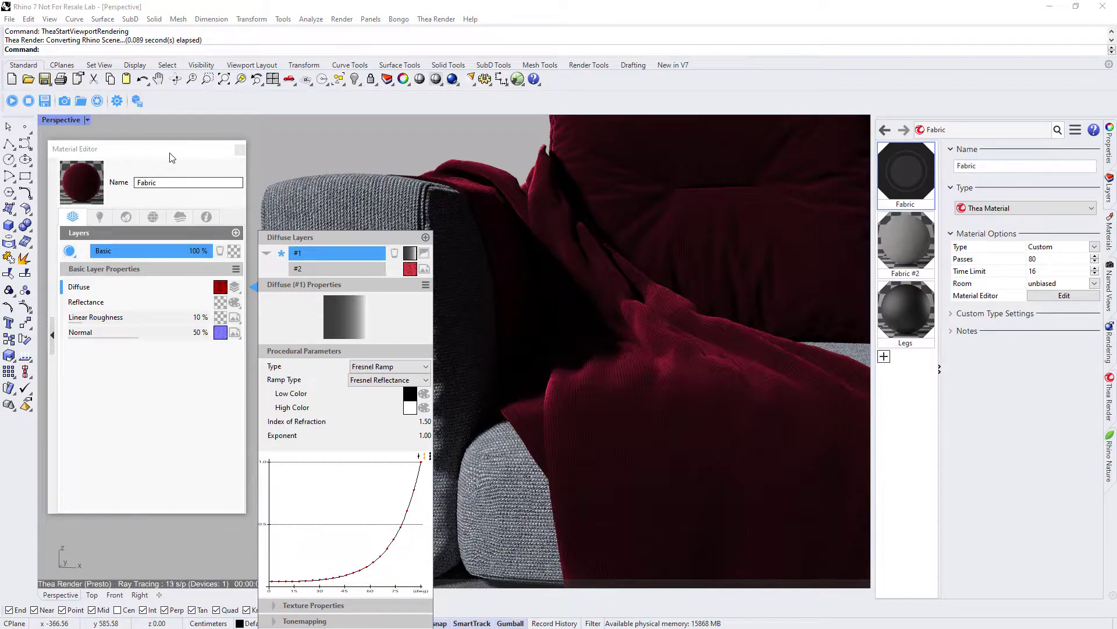
drag(161, 122, 148, 121)
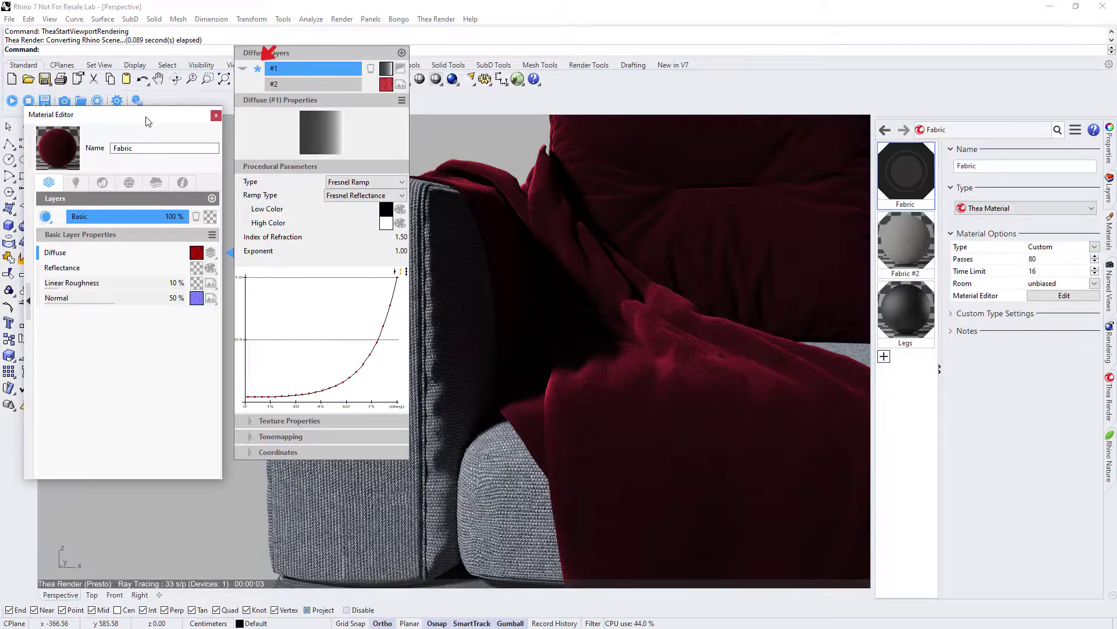
- Set diffuse layer #1 to 100 %, then lower its blend to 29 %
click(259, 69)
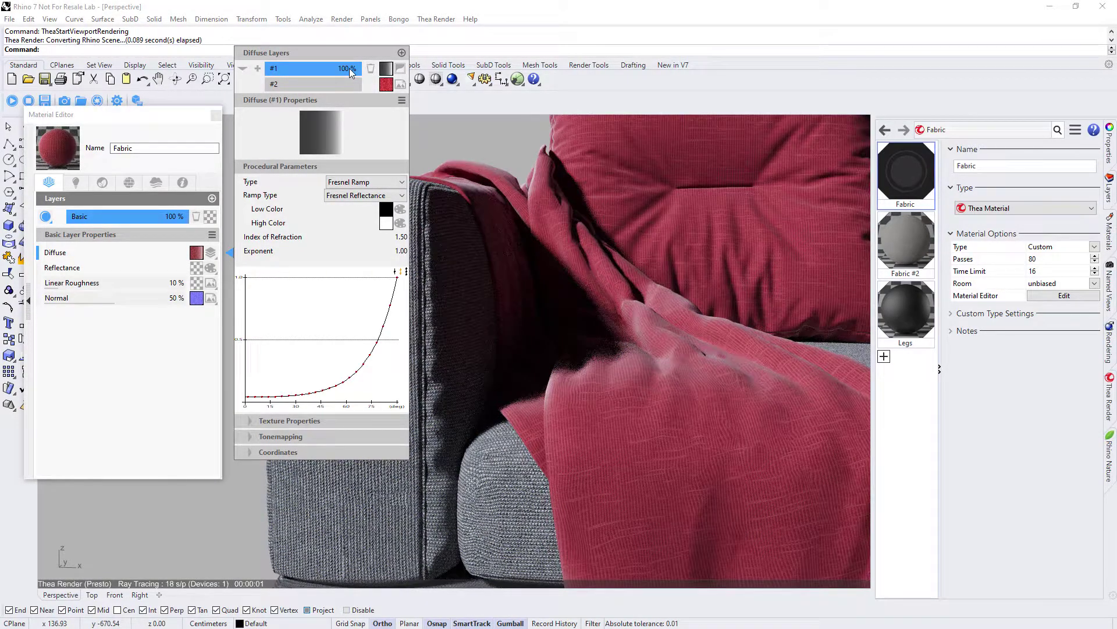
drag(359, 68, 295, 75)
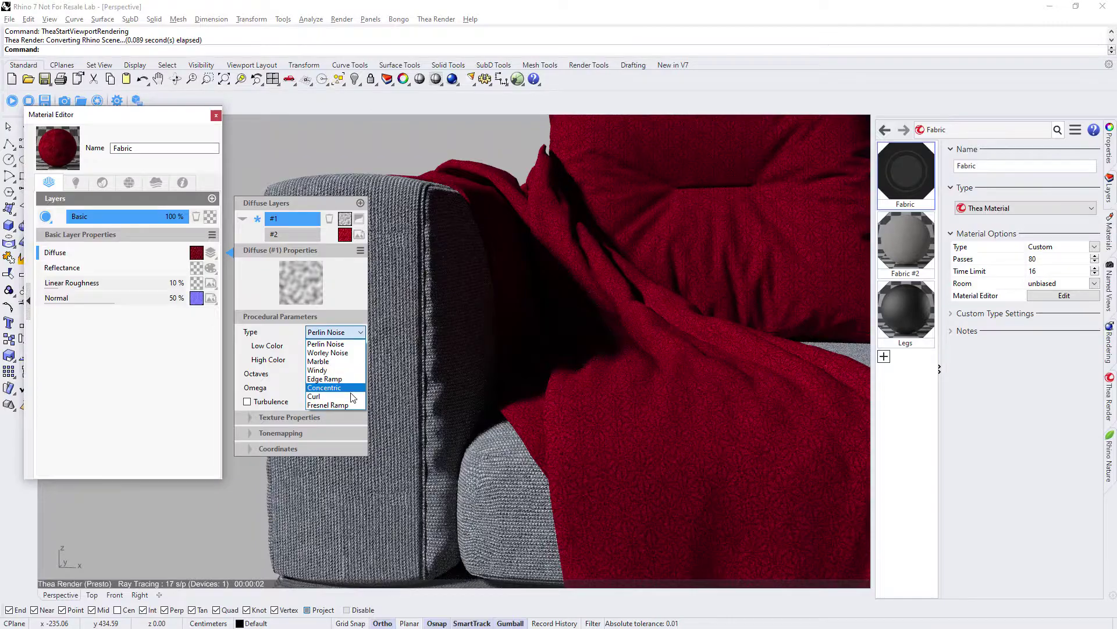
- Switch layer #1 back to Fresnel Ramp and change its Index of Refraction from 1.50
click(346, 404)
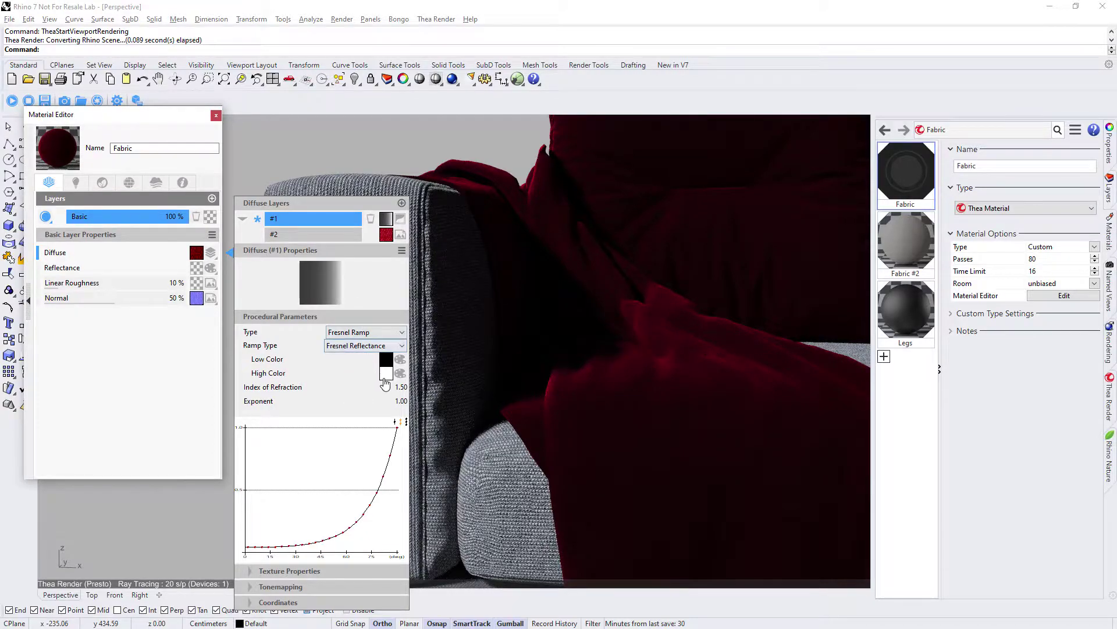
drag(399, 391, 442, 390)
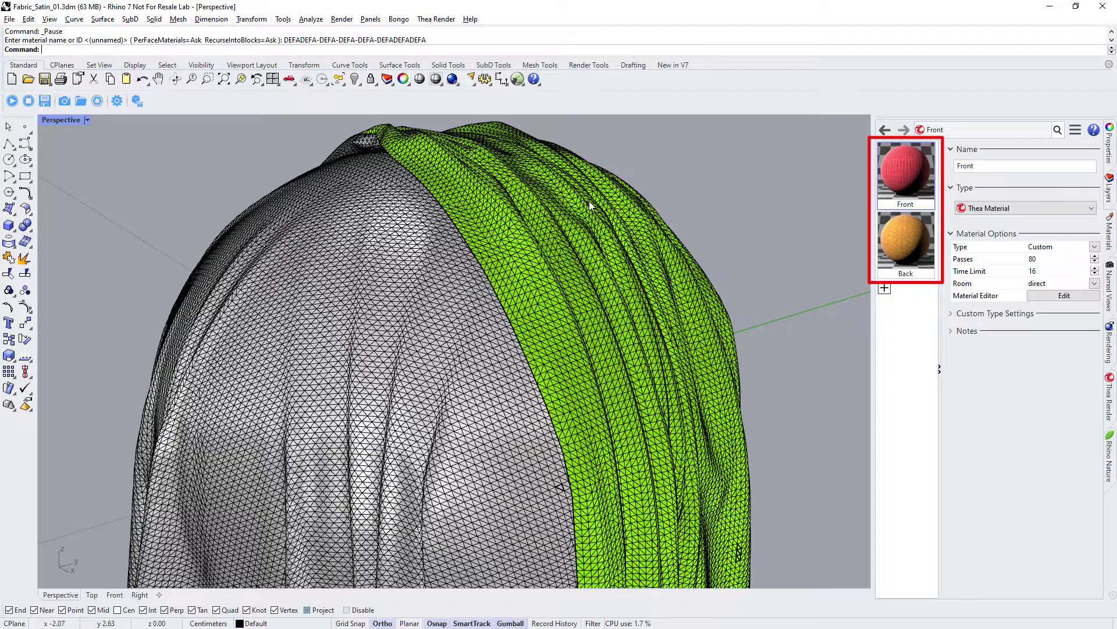
- Start the live Thea viewport render and assign the Front material to the draped cloth mesh
click(14, 102)
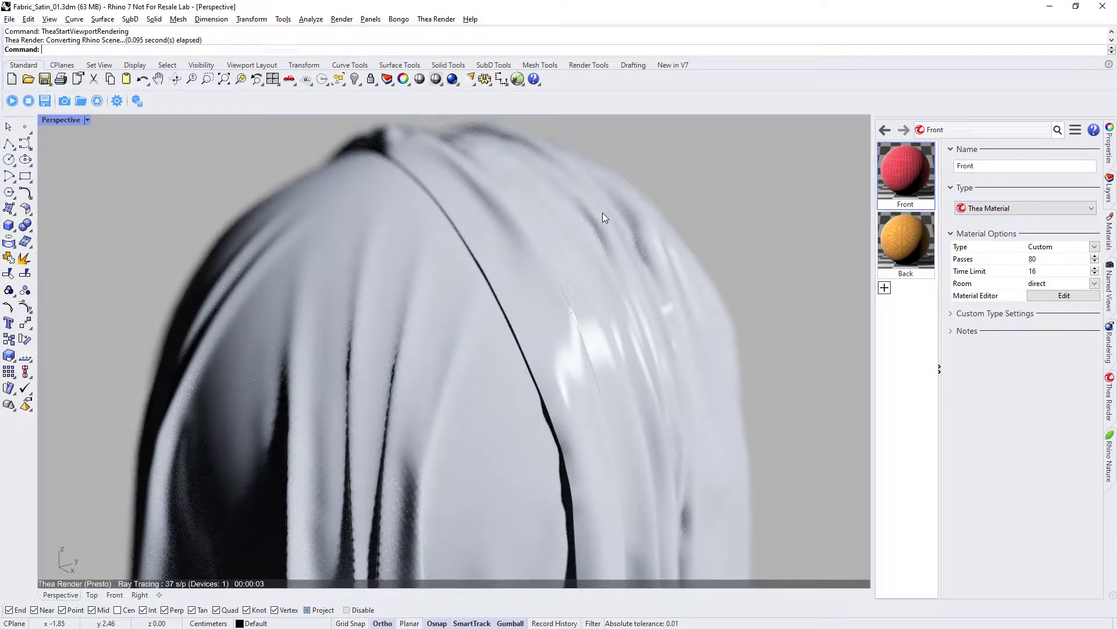
click(650, 212)
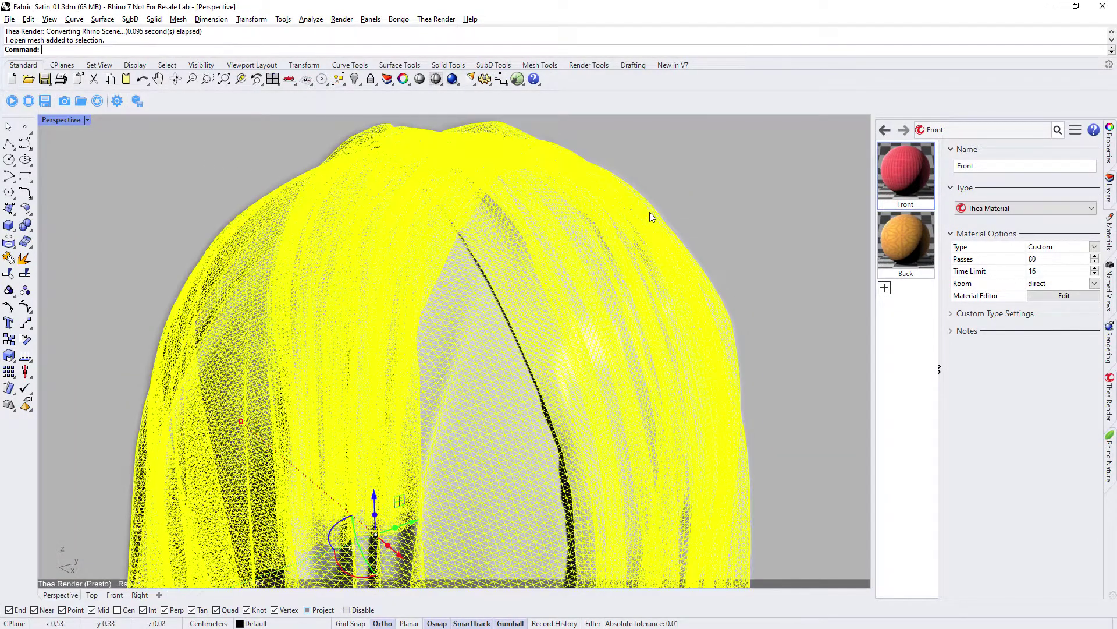
right_click(905, 174)
click(920, 178)
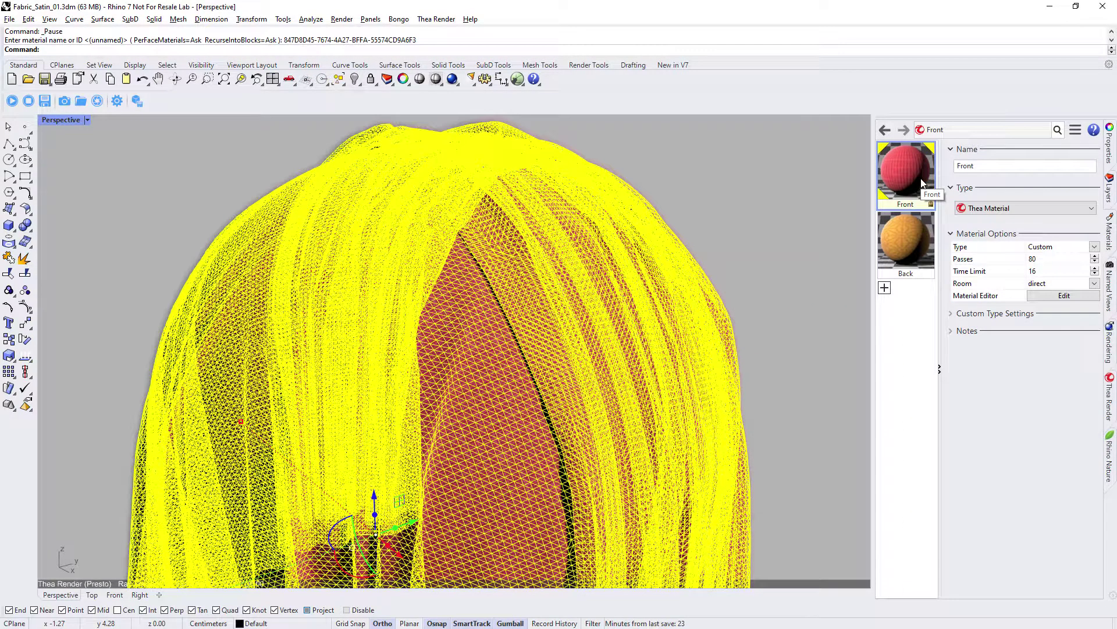
click(793, 194)
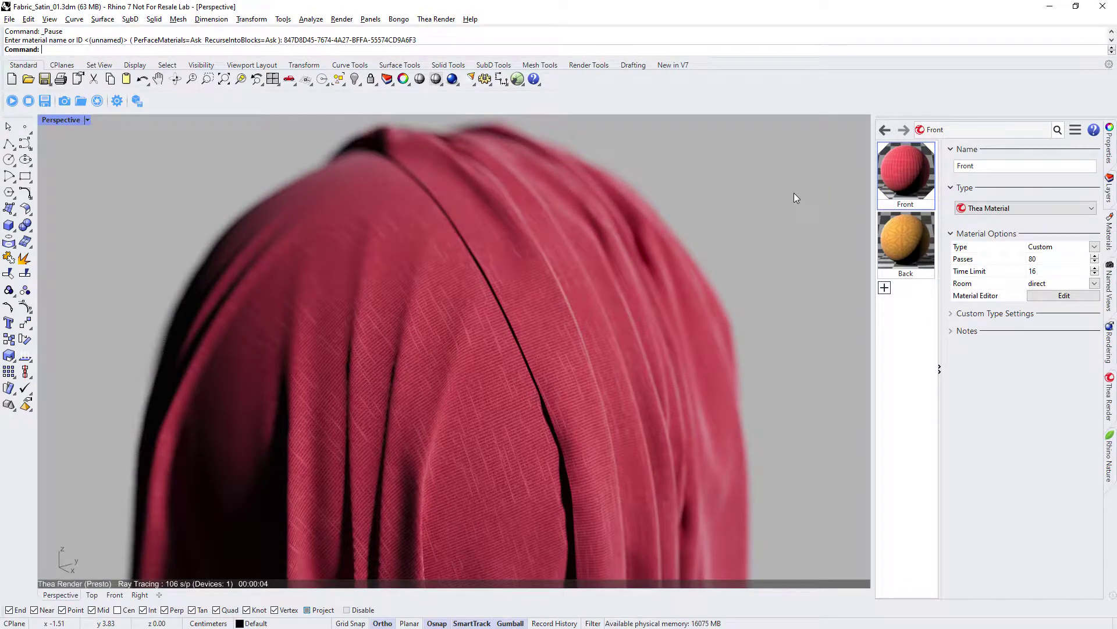
click(672, 233)
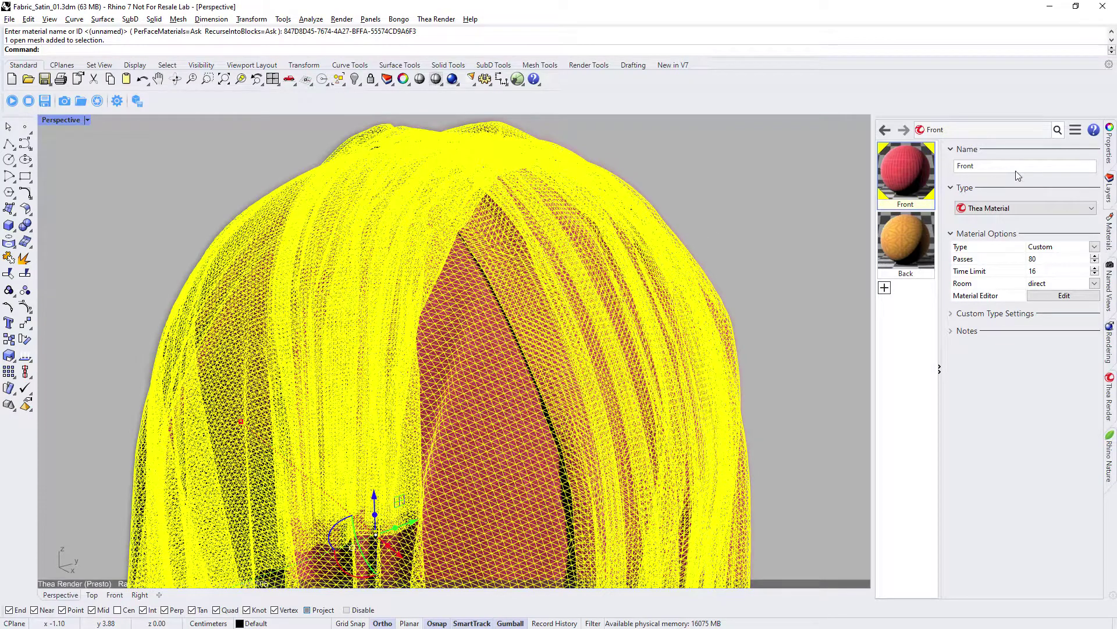
click(1110, 144)
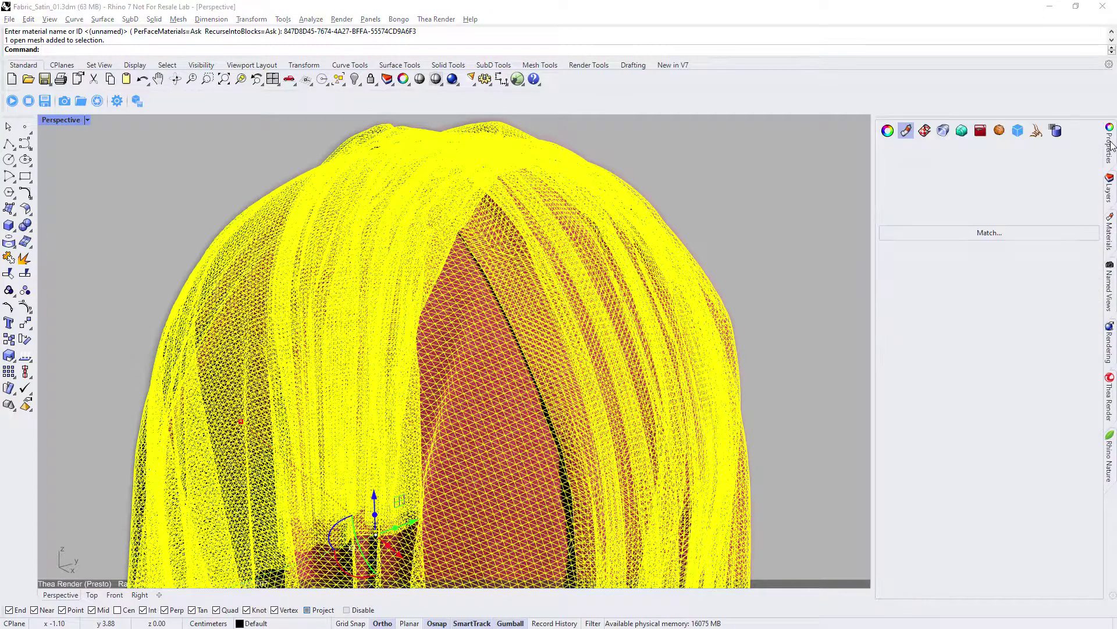
- Enable the cloth's Thea Back Face Material and set it to Back
click(1018, 130)
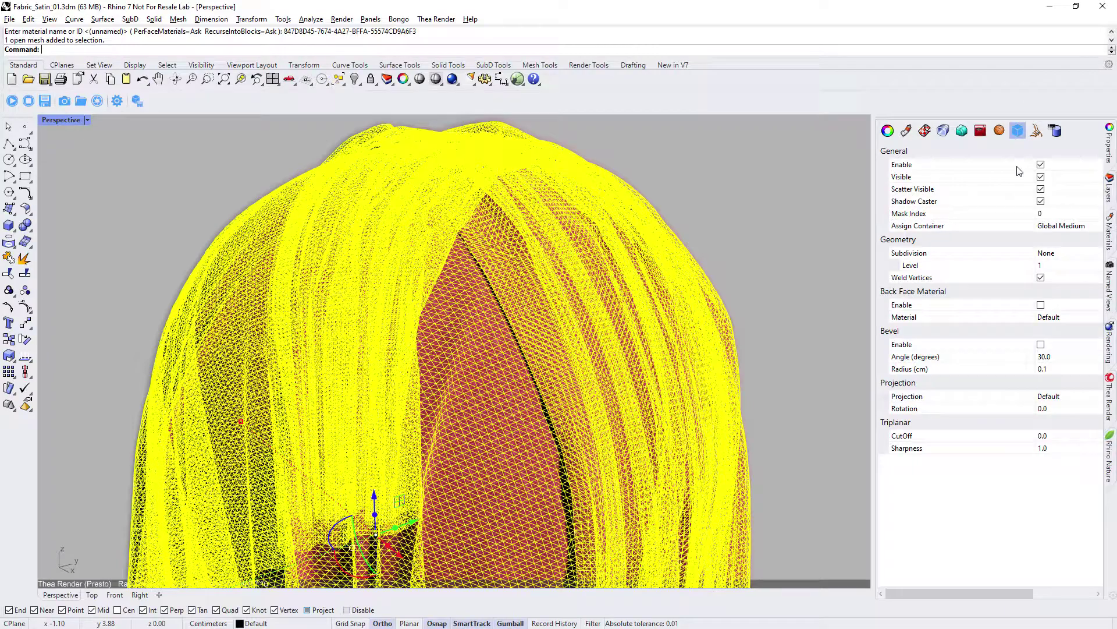
click(1040, 305)
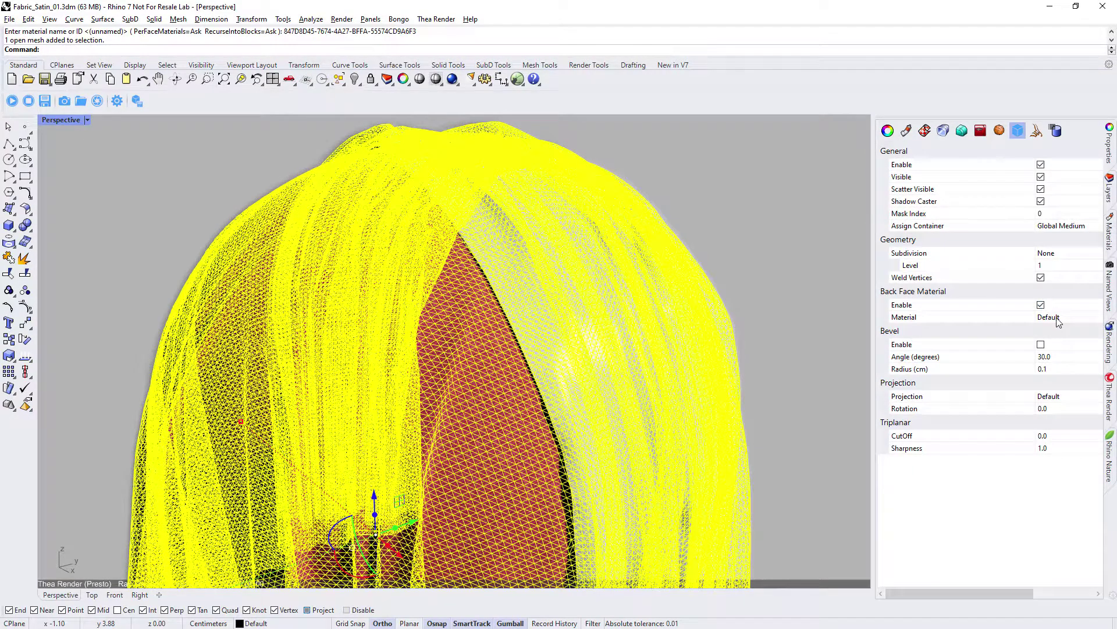
click(1057, 317)
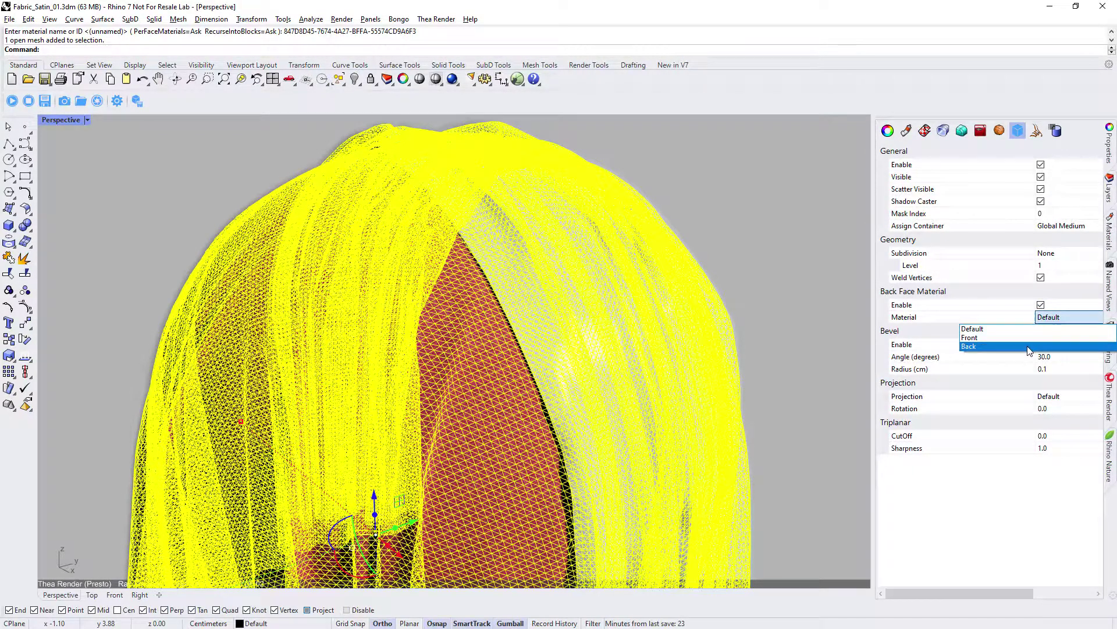
click(1028, 347)
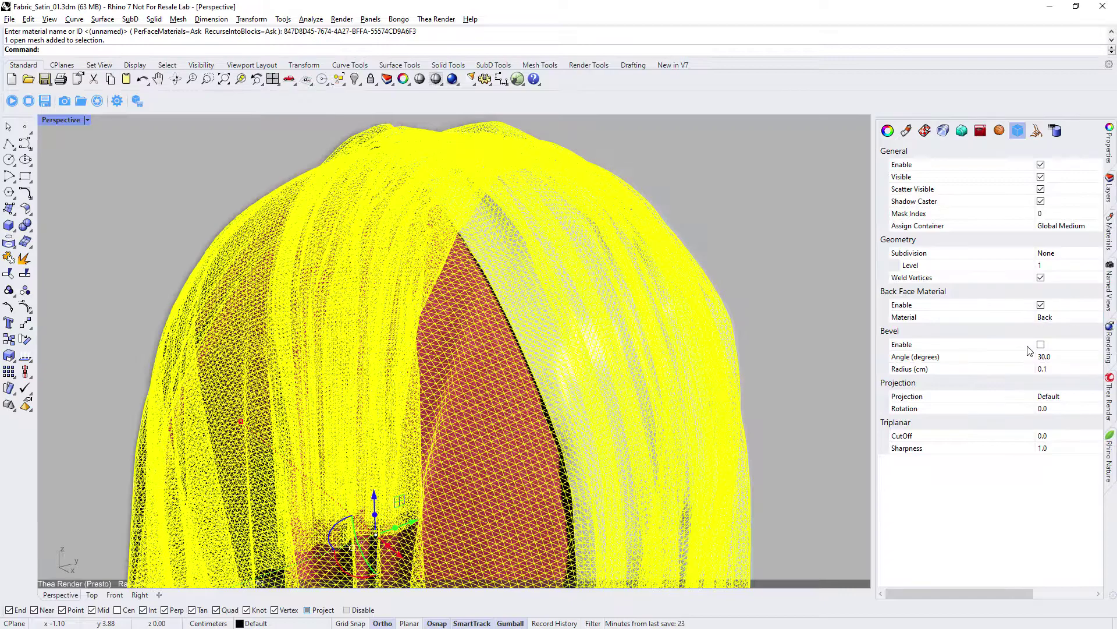
click(722, 184)
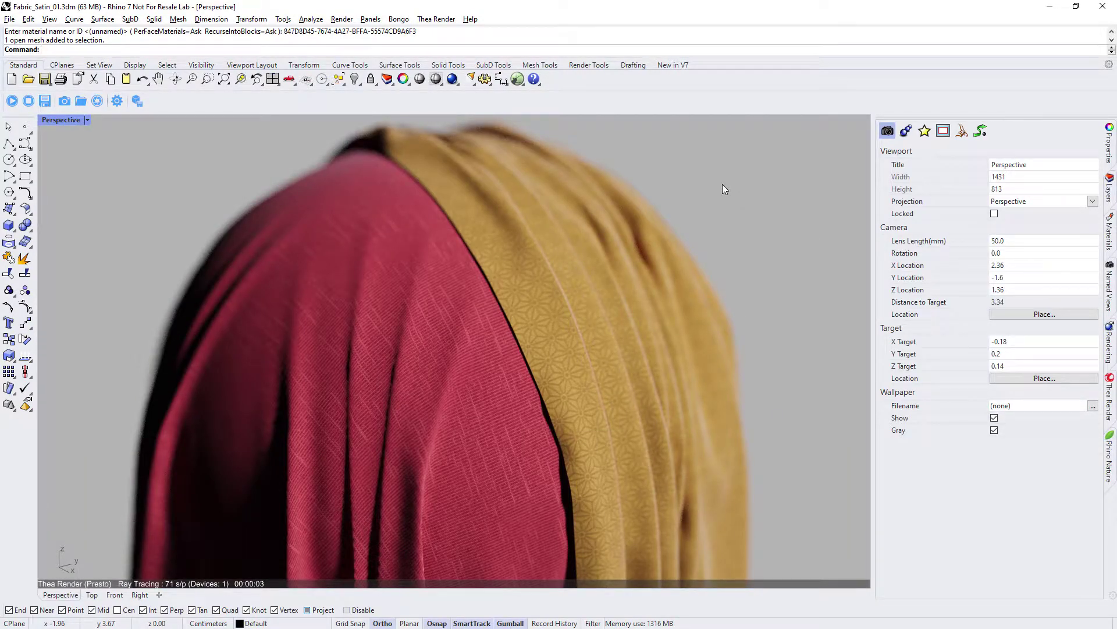